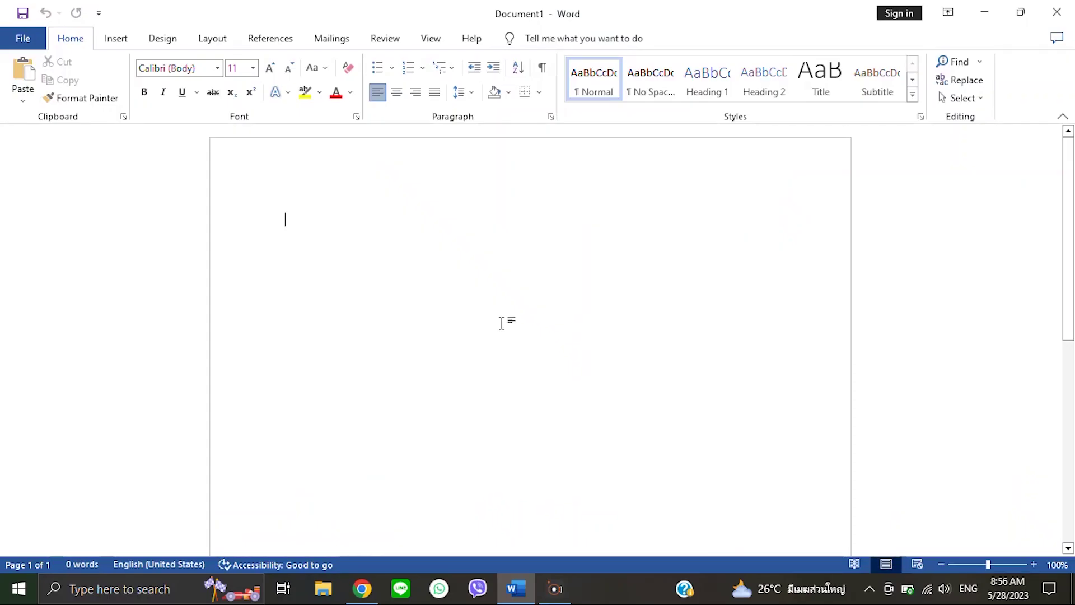
# - Add a simple text box with a dotted line and 'Signature', set to No Fill
pyautogui.click(116, 37)
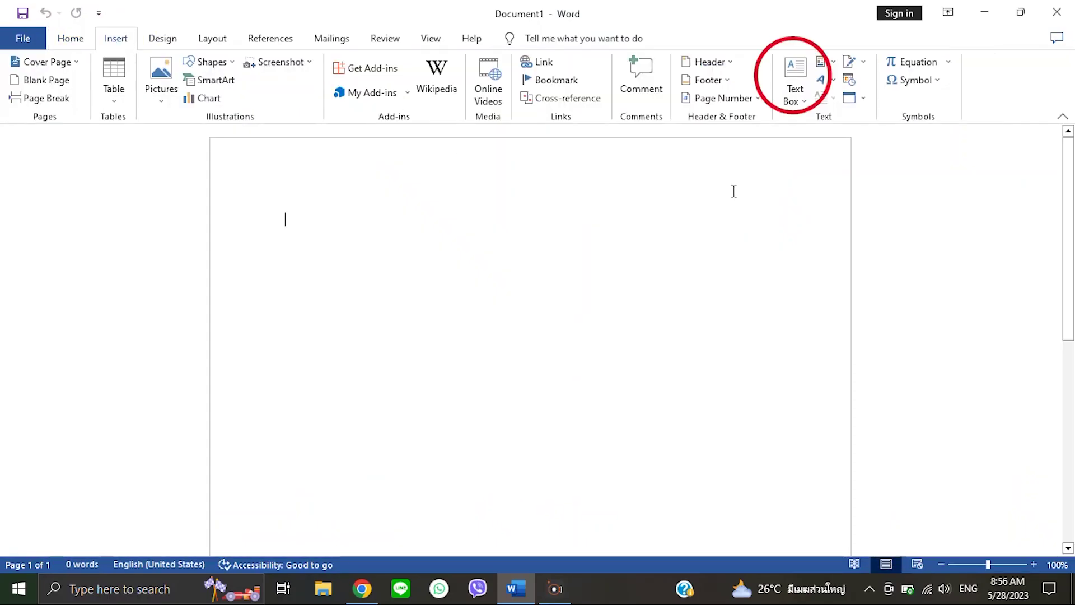
pyautogui.click(796, 84)
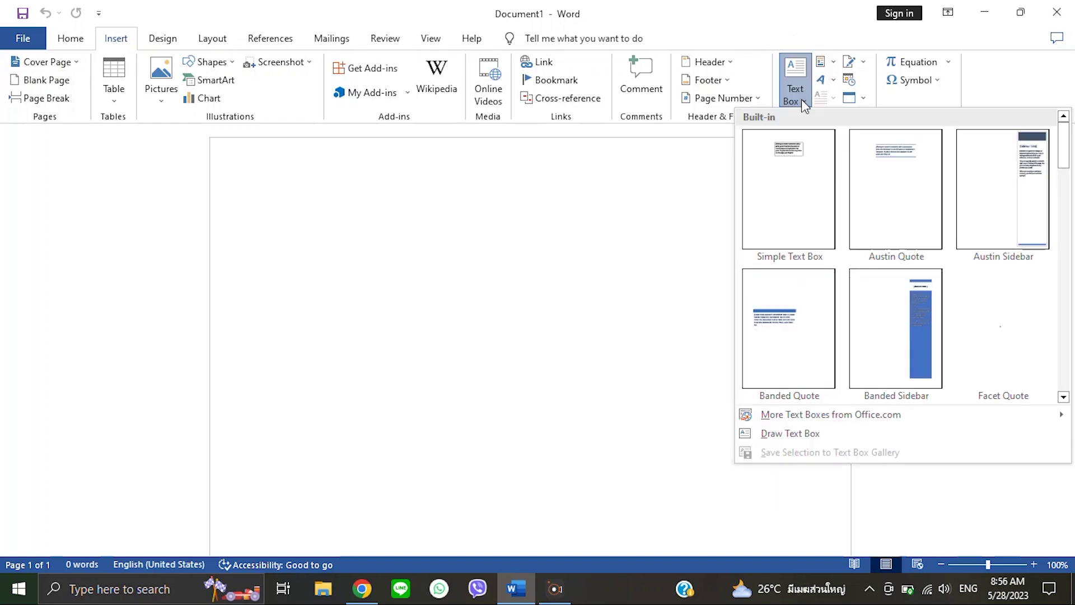
pyautogui.click(785, 194)
pyautogui.write('Signature')
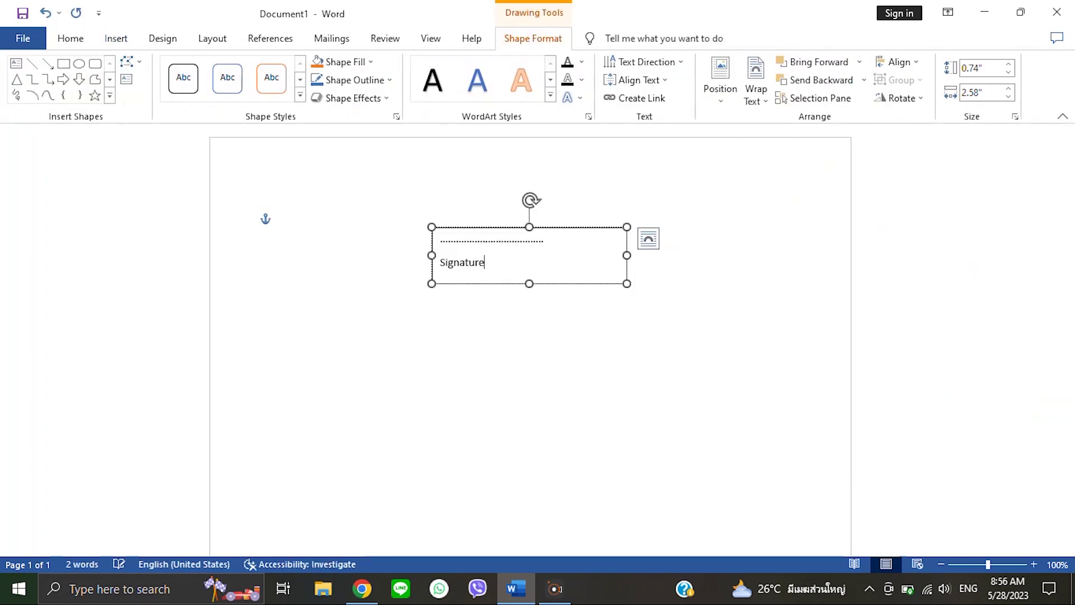
pyautogui.click(369, 61)
pyautogui.click(351, 202)
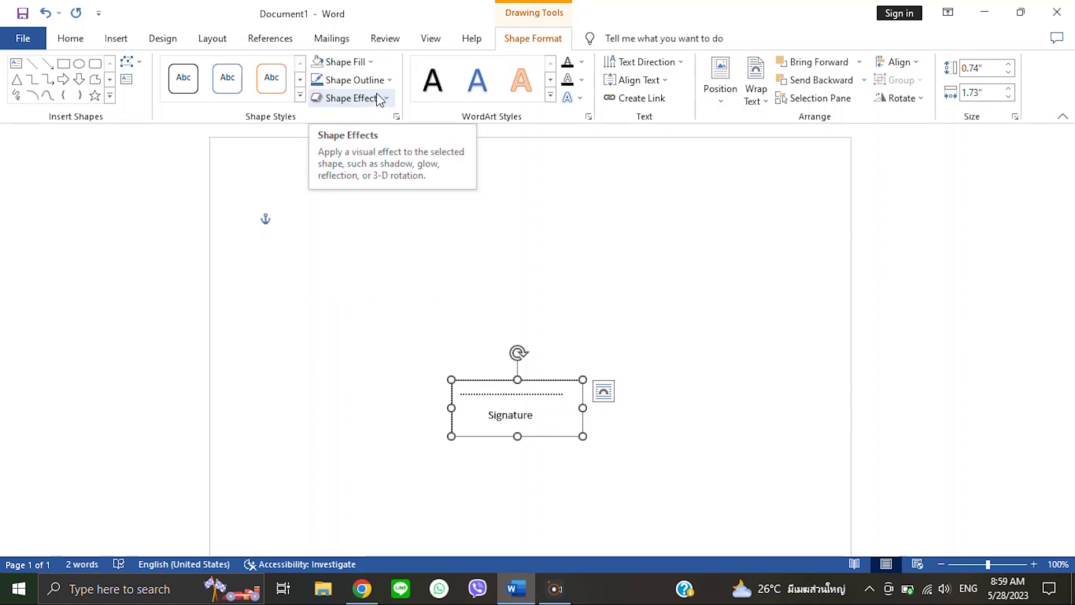
pyautogui.click(388, 80)
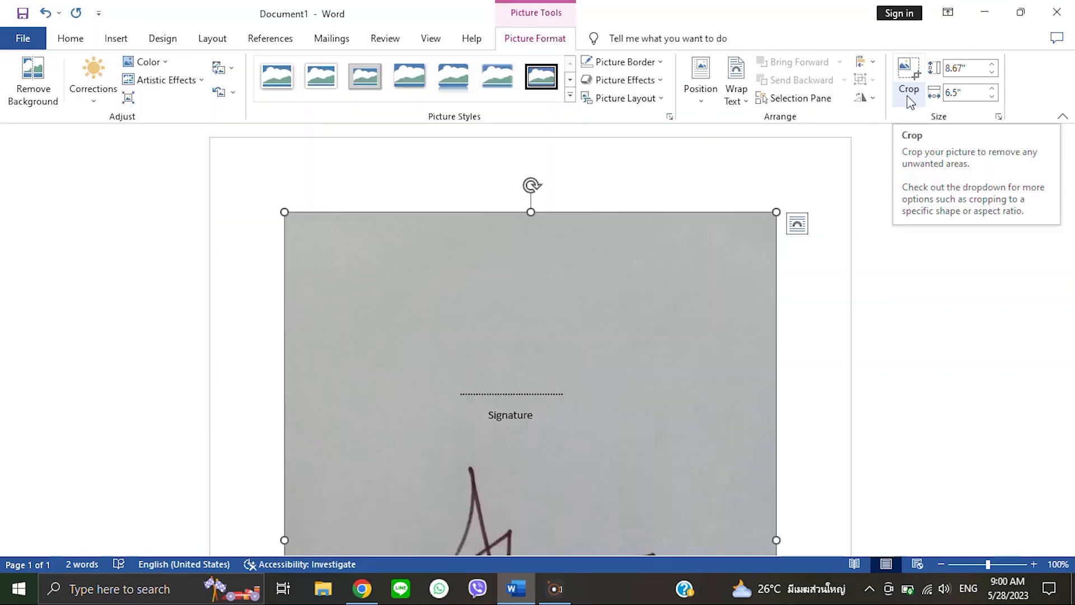
# - Crop the signature photo inward so only the handwritten signature remains
pyautogui.click(909, 88)
pyautogui.scroll(-1, 529, 336)
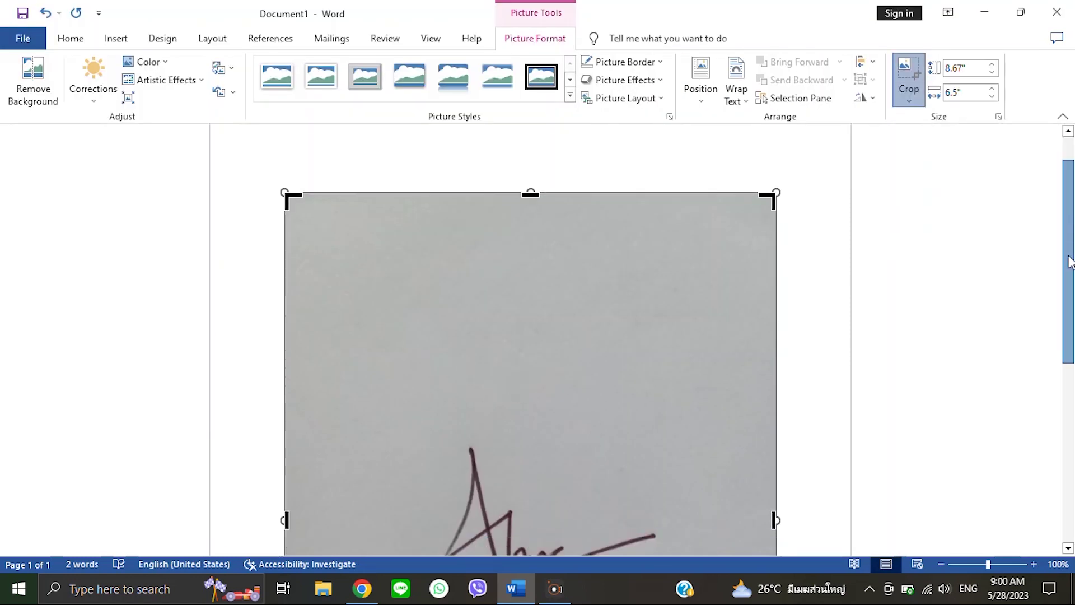
pyautogui.moveTo(769, 204); pyautogui.dragTo(716, 323)
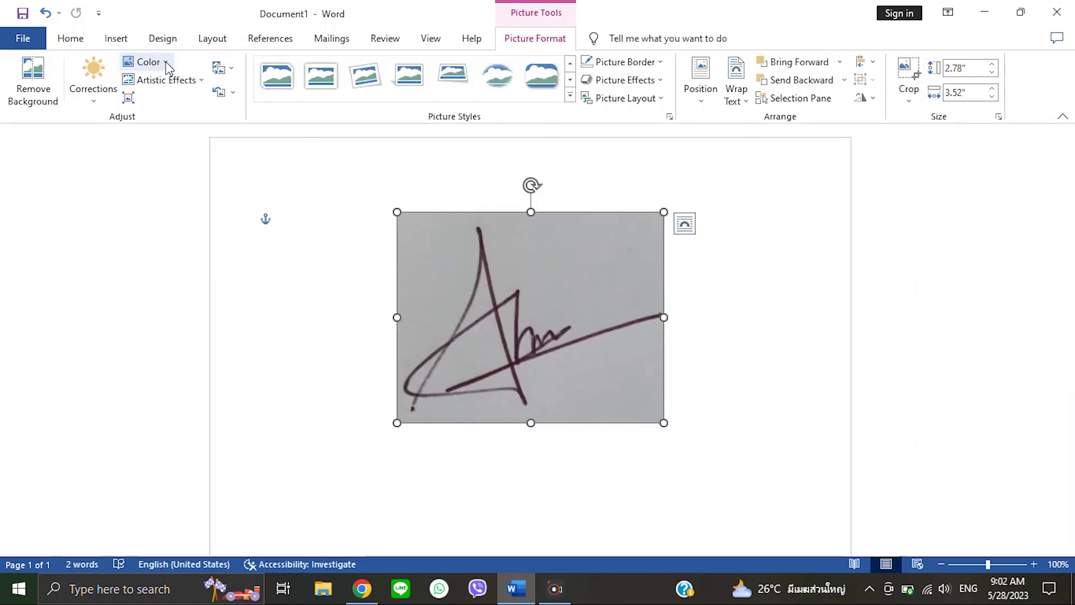
# - Raise the signature photo's contrast to 77% and fine-tune its brightness in Format Picture
pyautogui.click(156, 63)
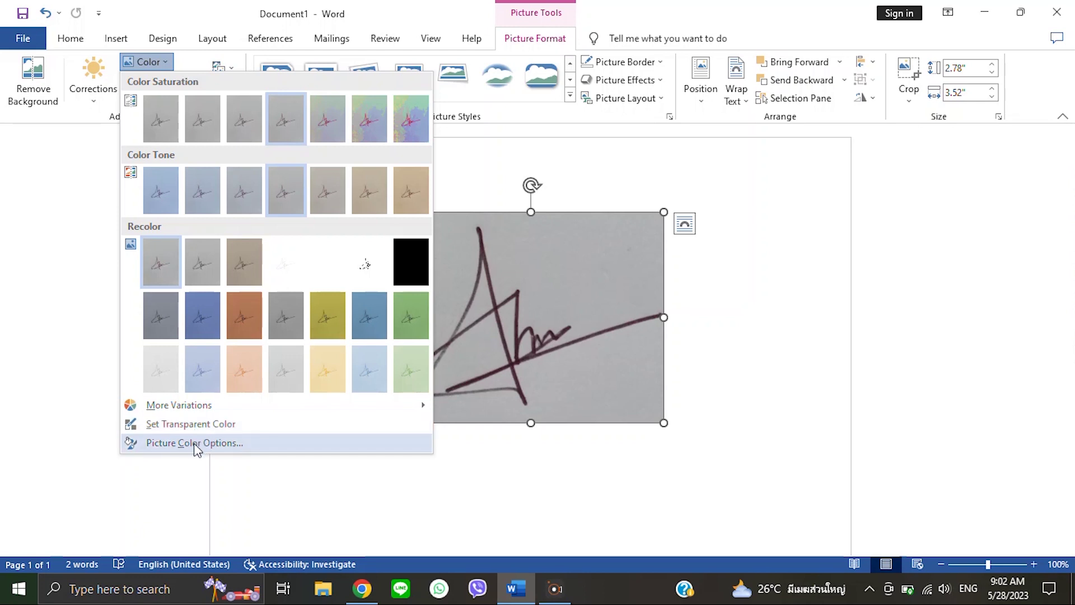
pyautogui.click(193, 443)
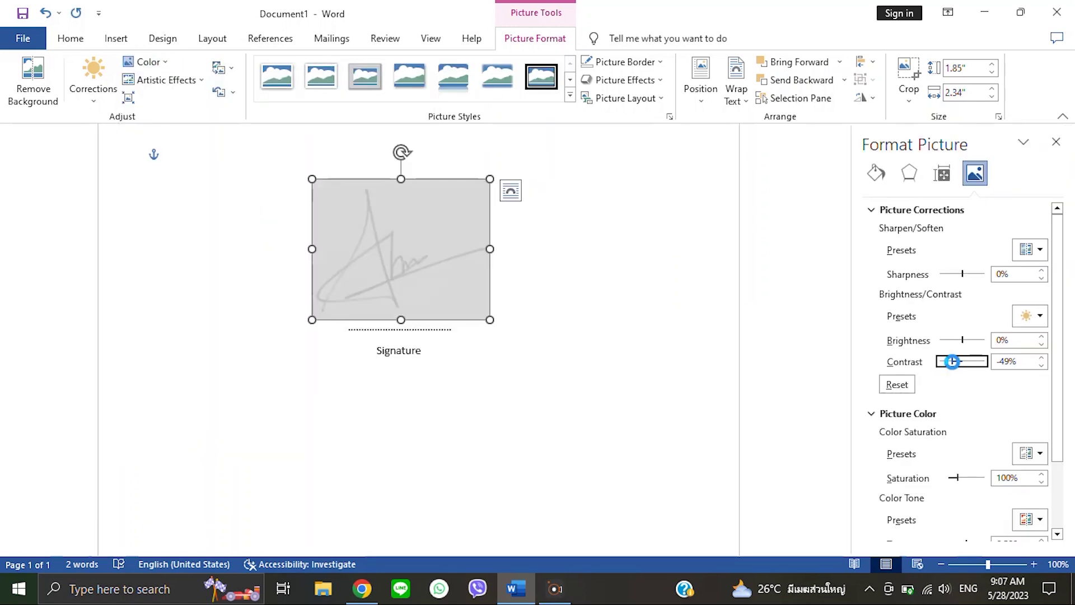
pyautogui.moveTo(952, 361); pyautogui.dragTo(968, 361)
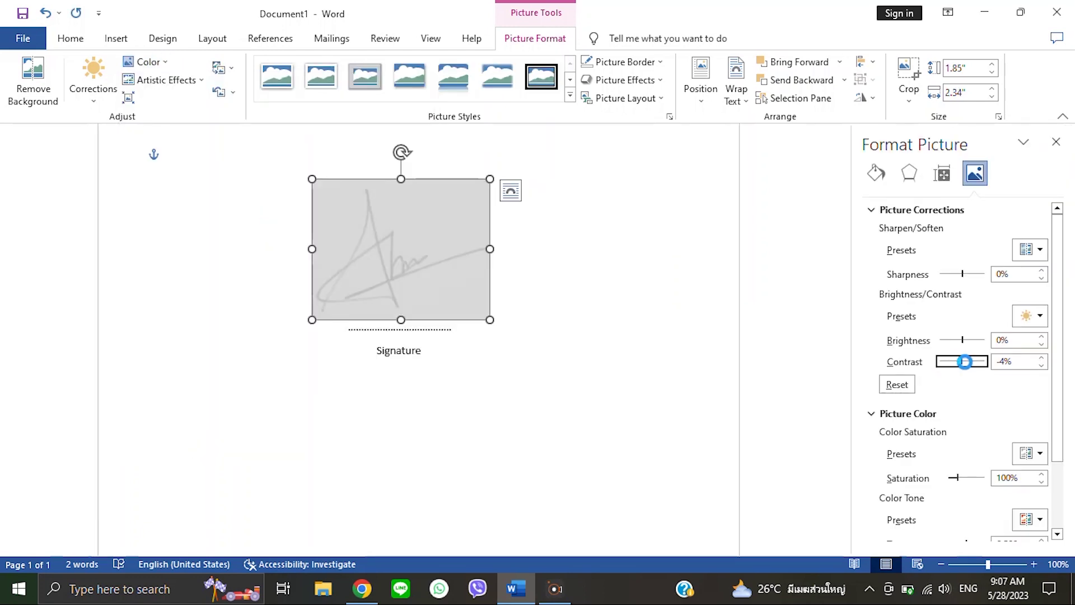
pyautogui.moveTo(967, 361); pyautogui.dragTo(979, 362)
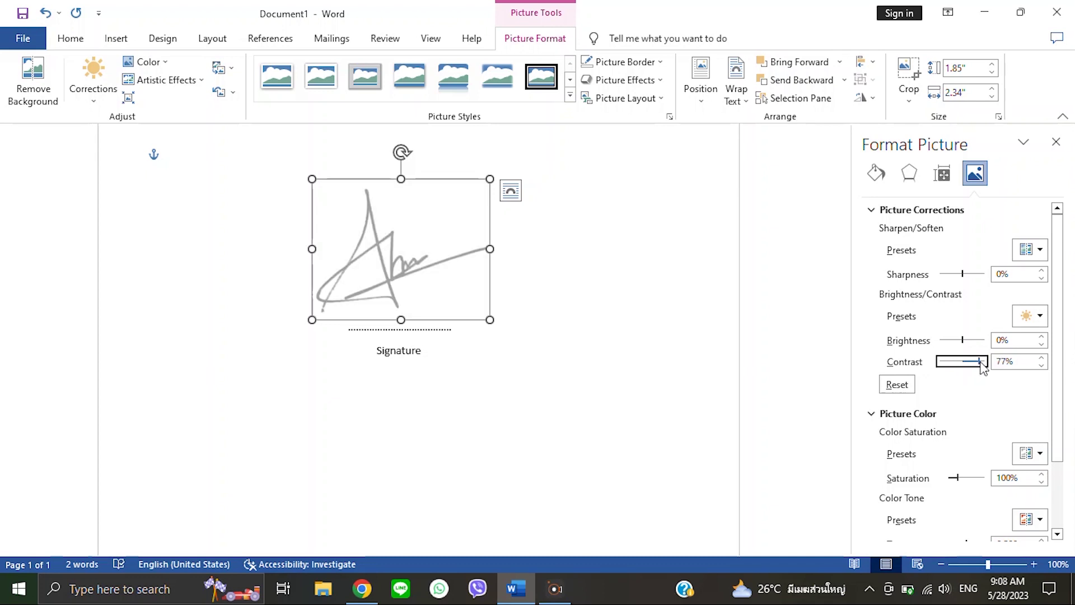
pyautogui.moveTo(964, 340); pyautogui.dragTo(973, 341)
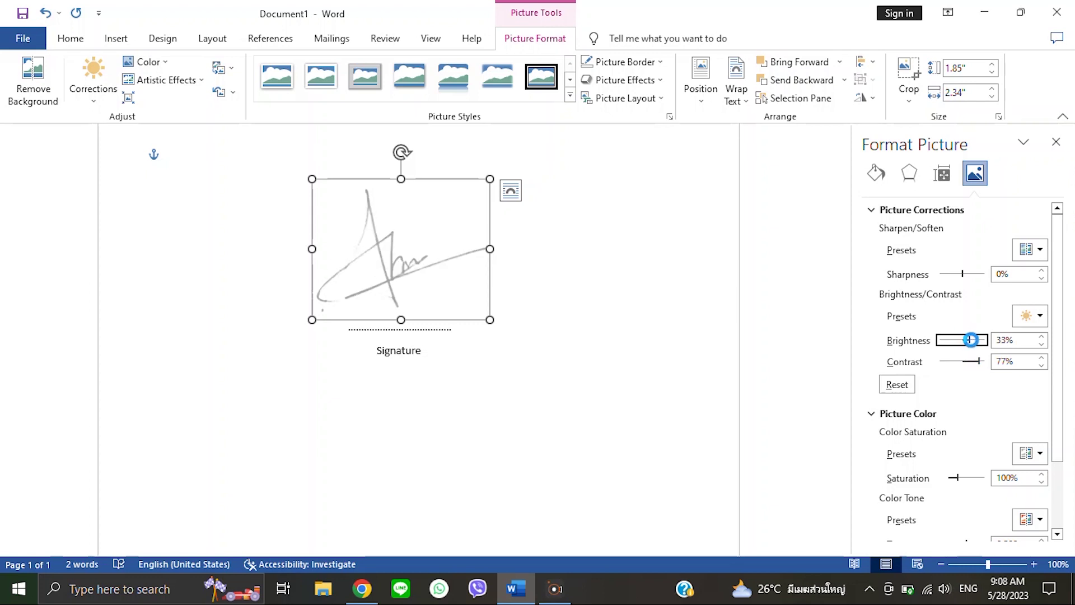
pyautogui.moveTo(969, 340); pyautogui.dragTo(962, 340)
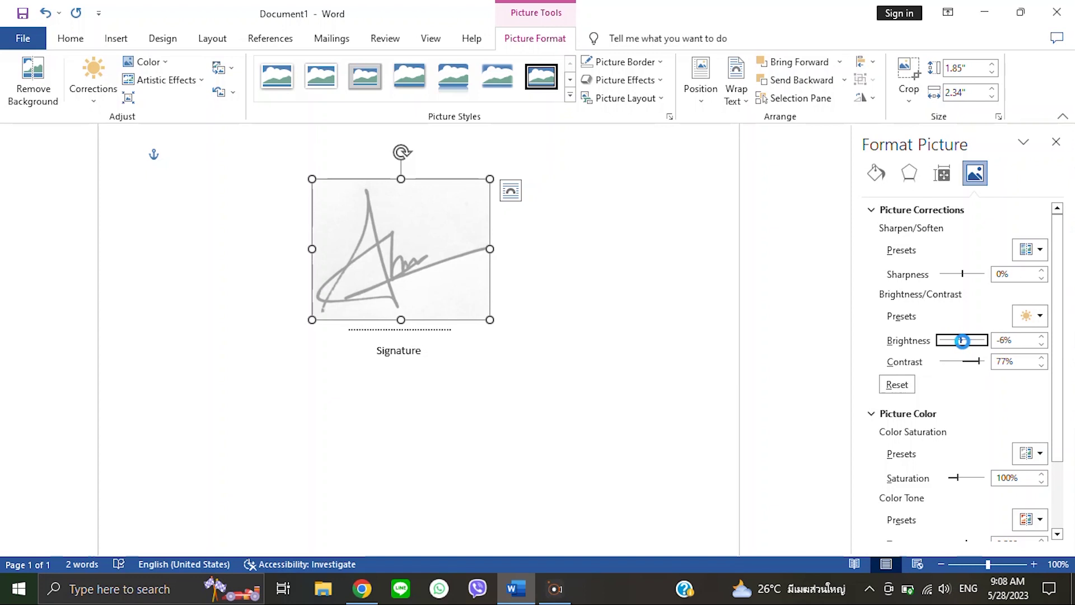